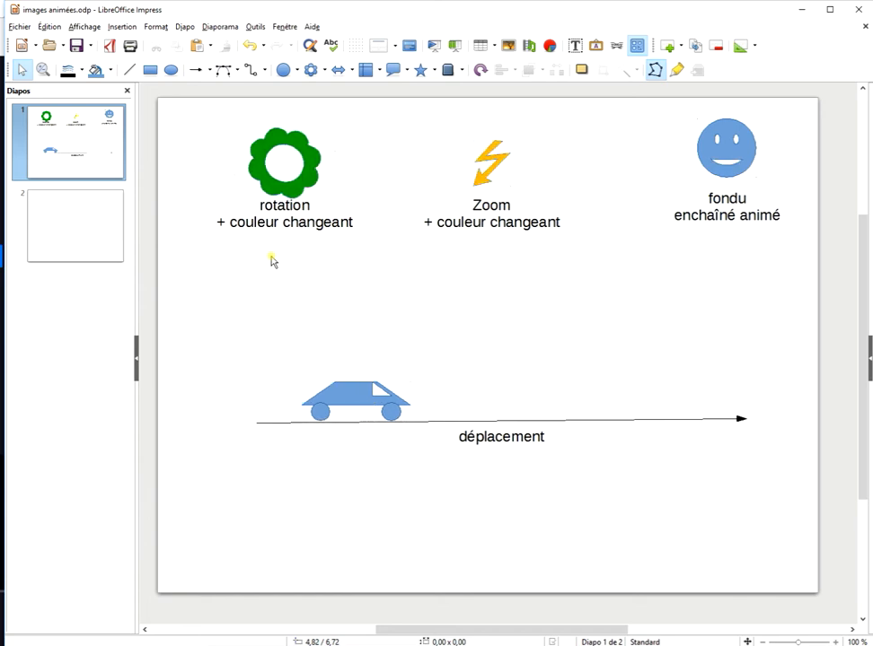
{"action": "left_click", "coordinate": [82, 233]}
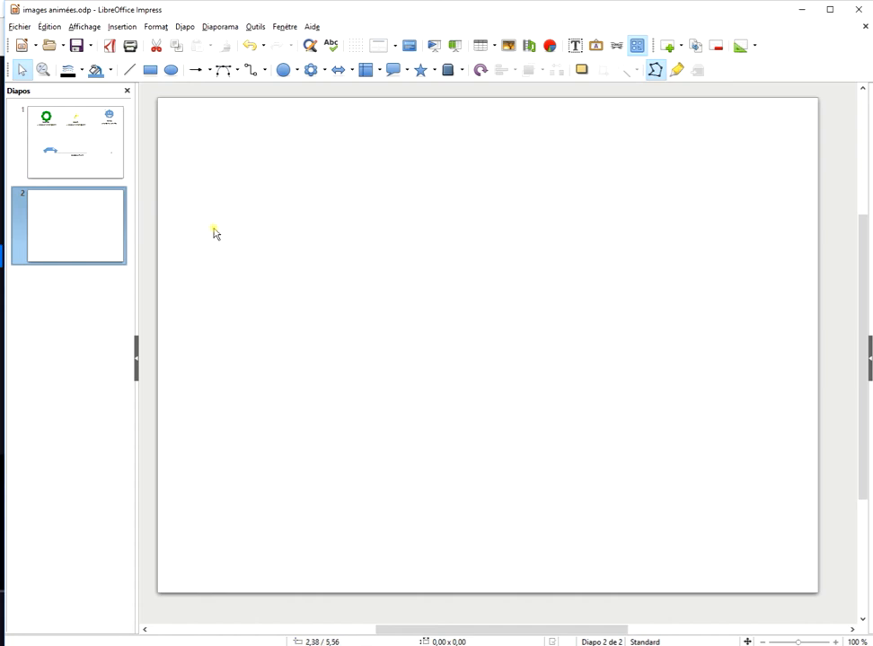
{"action": "left_click", "coordinate": [97, 150]}
{"action": "left_click", "coordinate": [252, 173]}
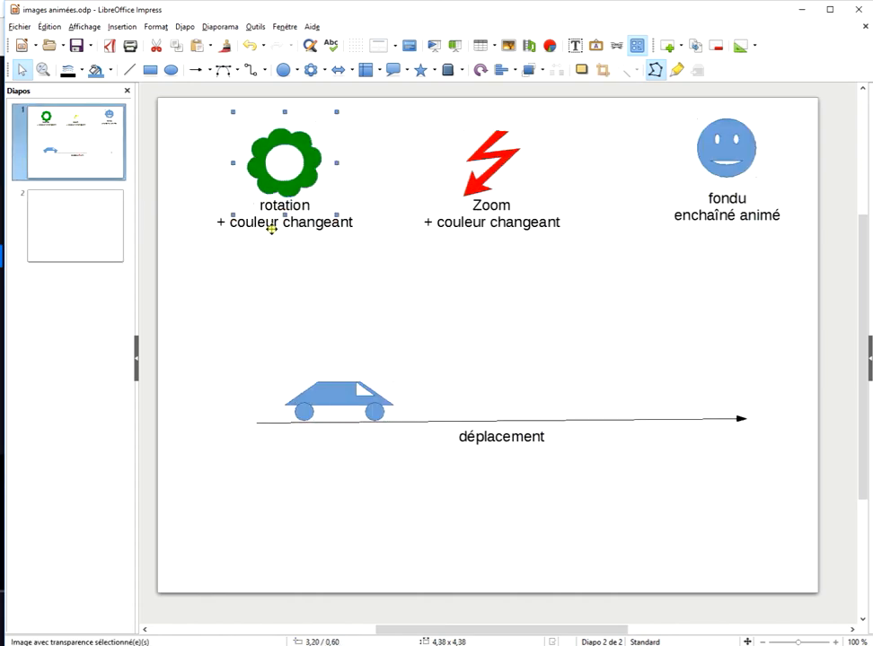
Draw a Soleil (sun) shape about 2.80 × 2.80 cm near the upper-left corner of slide 2
{"action": "left_click", "coordinate": [81, 238]}
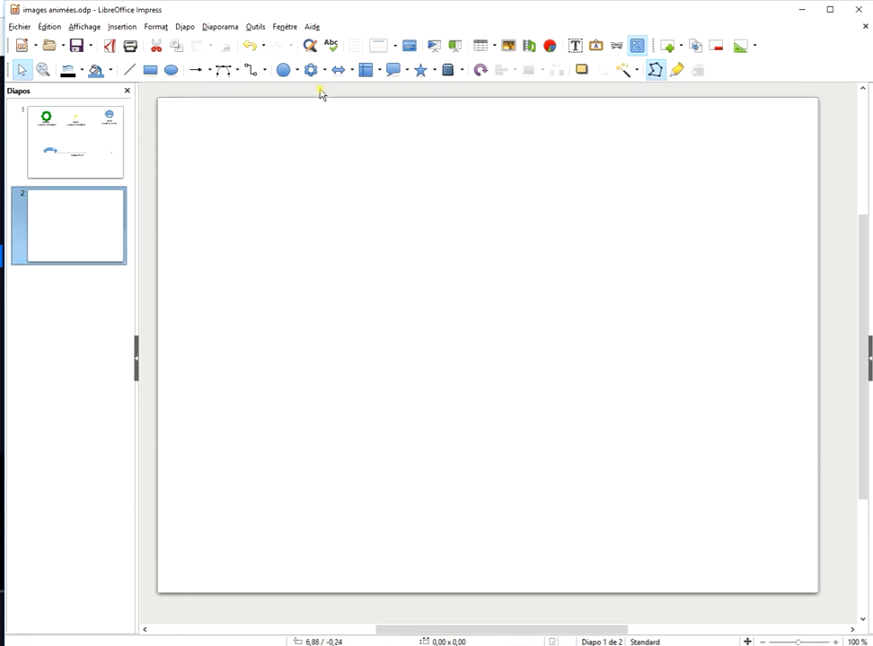
{"action": "left_click", "coordinate": [325, 71]}
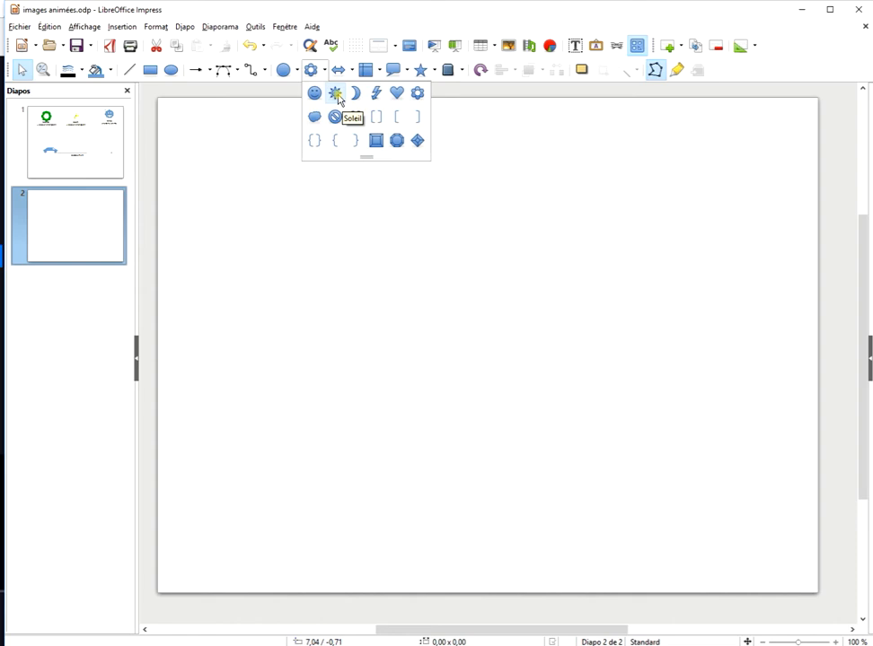
{"action": "left_click", "coordinate": [338, 95]}
{"action": "left_click_drag", "start_coordinate": [210, 132], "coordinate": [275, 197]}
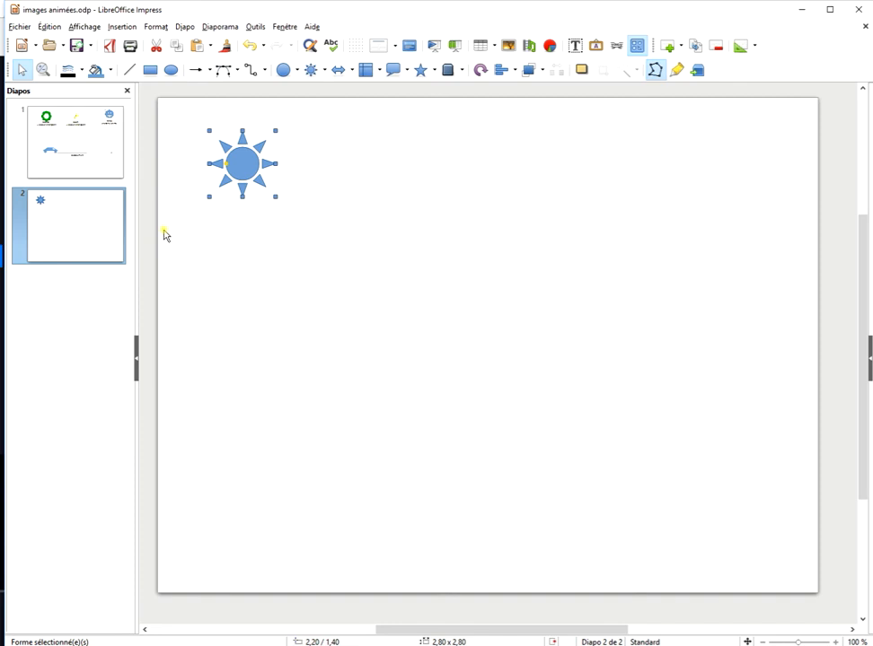
Set up a duplication of the sun with 36 copies, 0 cm X and Y offsets and a 10° angle
{"action": "left_click", "coordinate": [50, 27]}
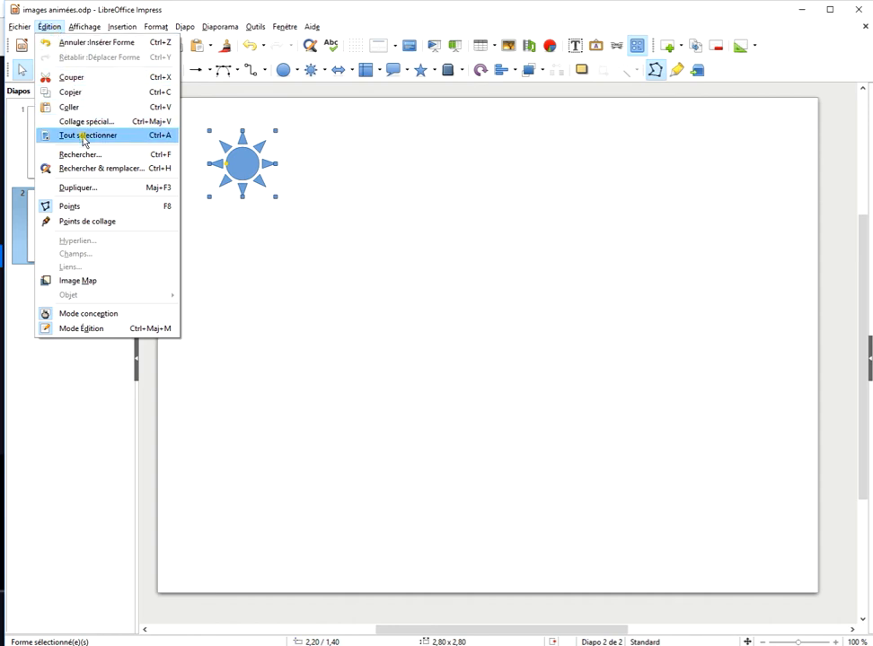
{"action": "left_click", "coordinate": [113, 189]}
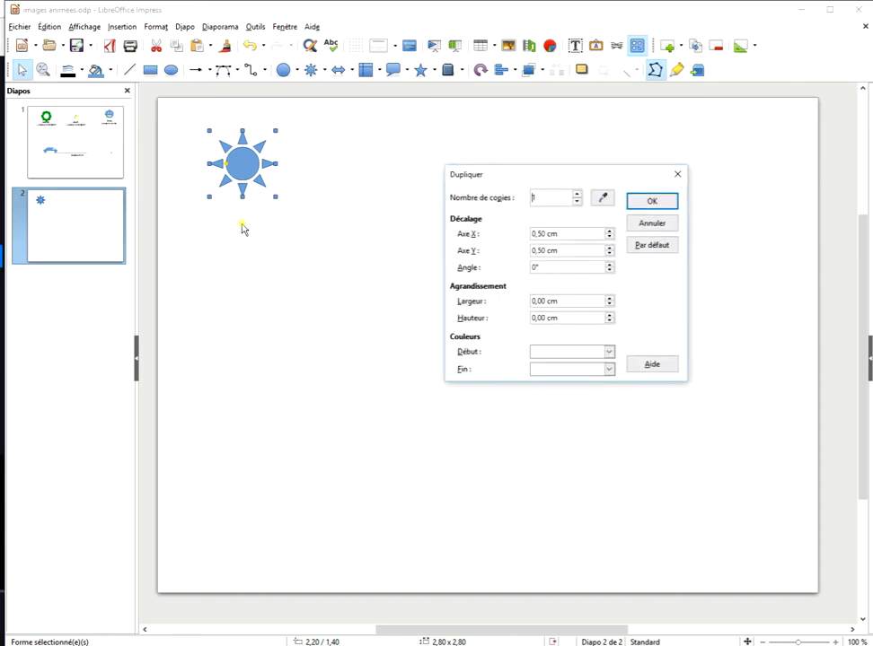
{"action": "double_click", "coordinate": [545, 196]}
{"action": "triple_click", "coordinate": [555, 234]}
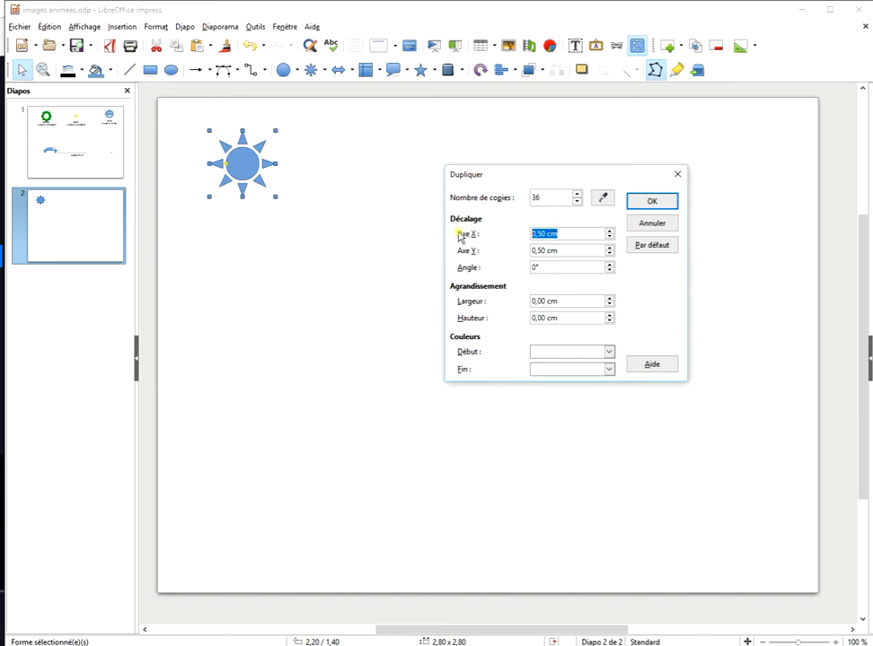
{"action": "type", "text": "0"}
{"action": "key", "text": "Tab"}
{"action": "type", "text": "0"}
{"action": "key", "text": "Tab"}
Set the copies' start colour to Jaune and end colour to Orange 2, and create the duplicates
{"action": "left_click", "coordinate": [575, 352]}
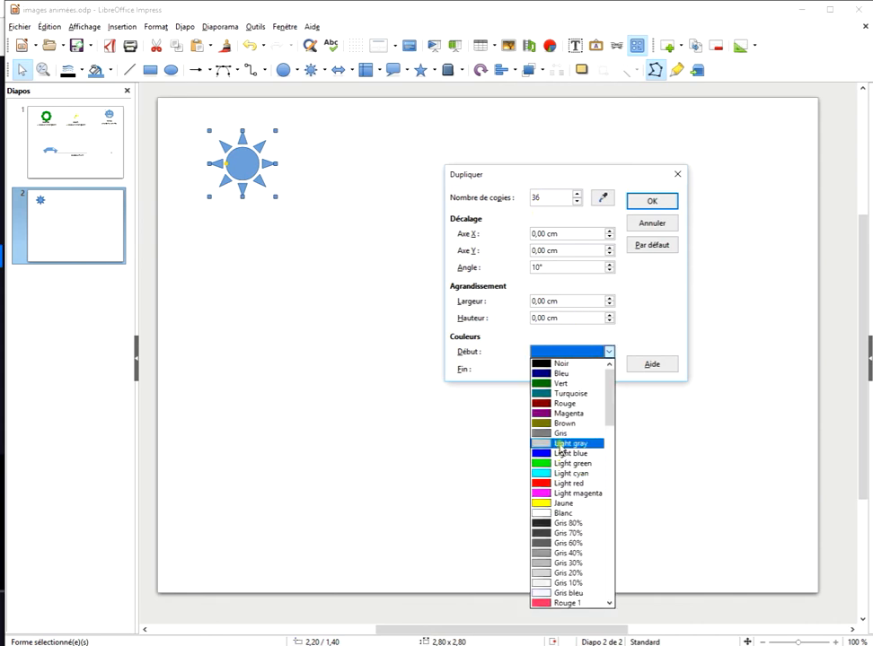
{"action": "scroll", "coordinate": [560, 444], "scroll_direction": "down", "scroll_amount": 2}
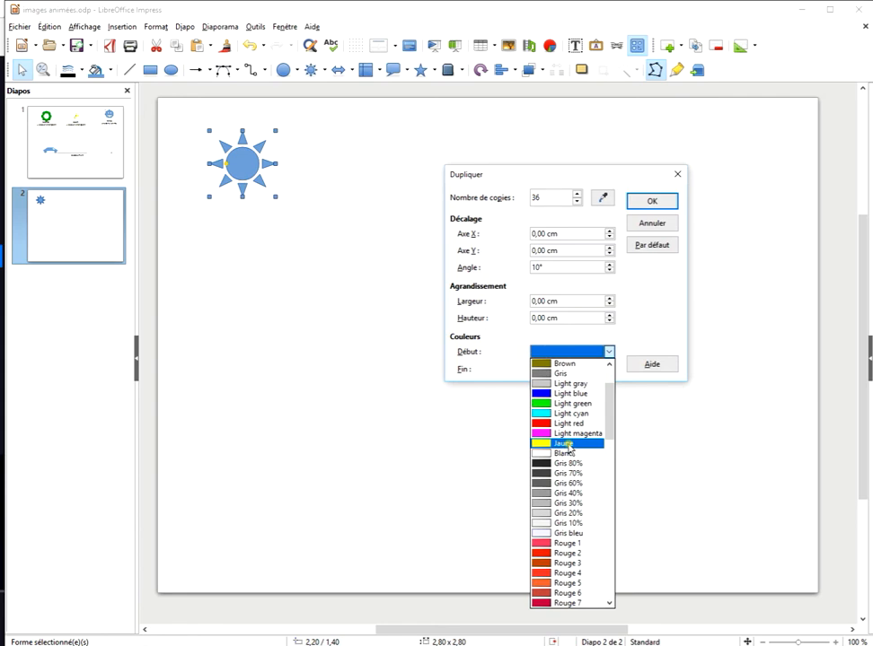
{"action": "left_click", "coordinate": [568, 444]}
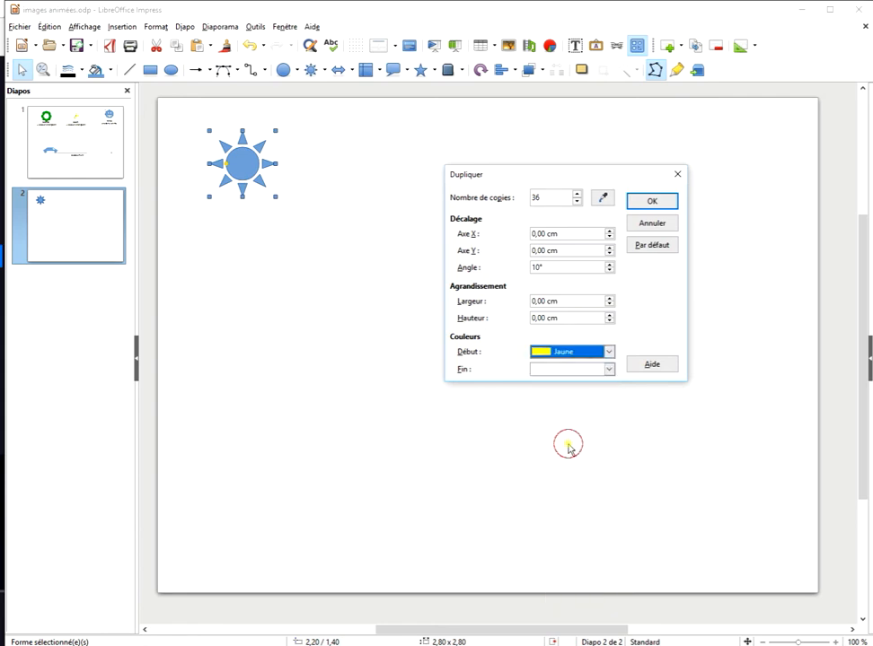
{"action": "left_click", "coordinate": [608, 370]}
{"action": "left_click", "coordinate": [609, 371]}
{"action": "left_click", "coordinate": [609, 371]}
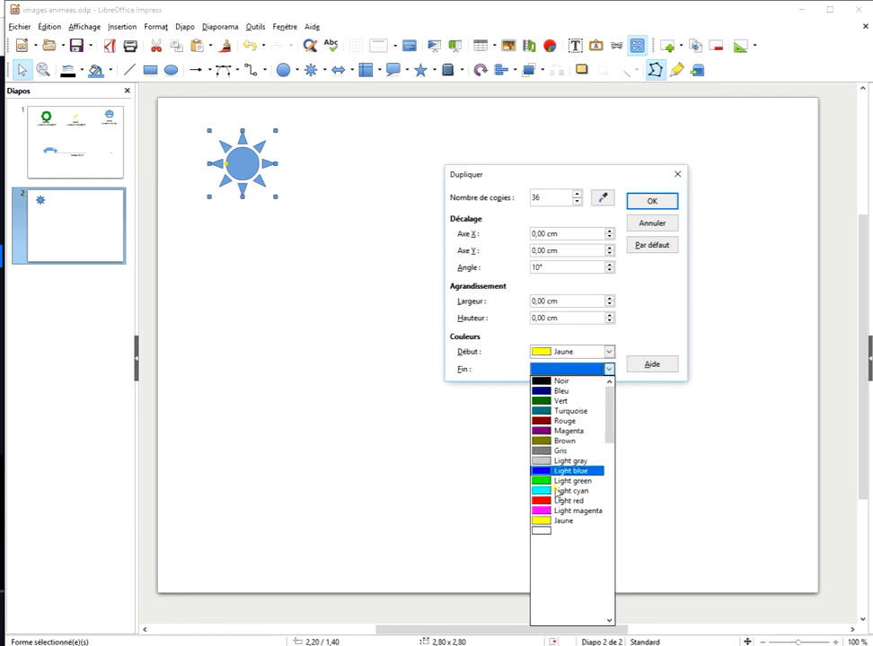
{"action": "scroll", "coordinate": [568, 491], "scroll_direction": "down", "scroll_amount": 3}
{"action": "scroll", "coordinate": [571, 485], "scroll_direction": "up", "scroll_amount": 1}
{"action": "scroll", "coordinate": [576, 465], "scroll_direction": "down", "scroll_amount": 16}
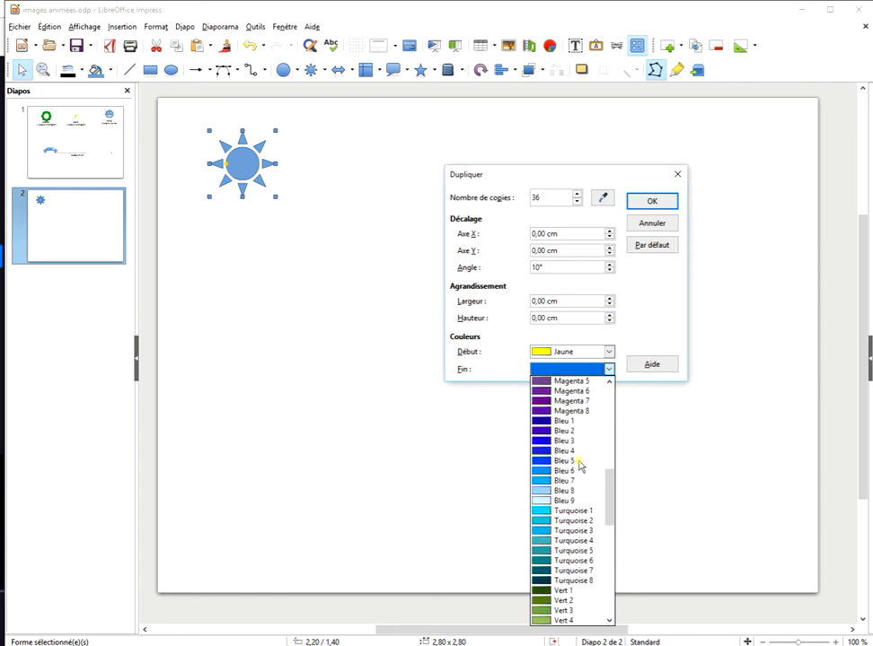
{"action": "scroll", "coordinate": [580, 465], "scroll_direction": "down", "scroll_amount": 6}
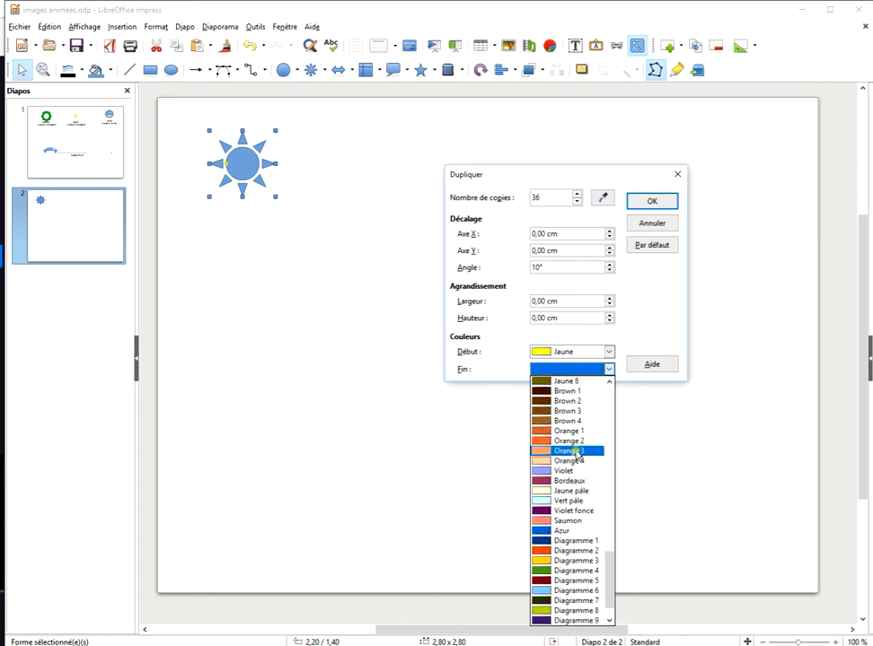
{"action": "left_click", "coordinate": [571, 441]}
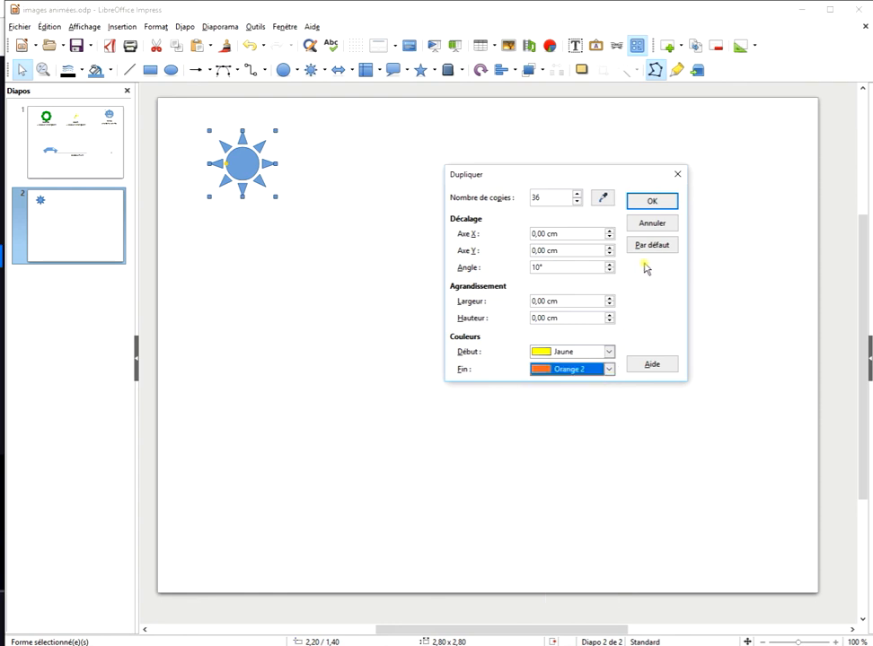
{"action": "left_click", "coordinate": [655, 201]}
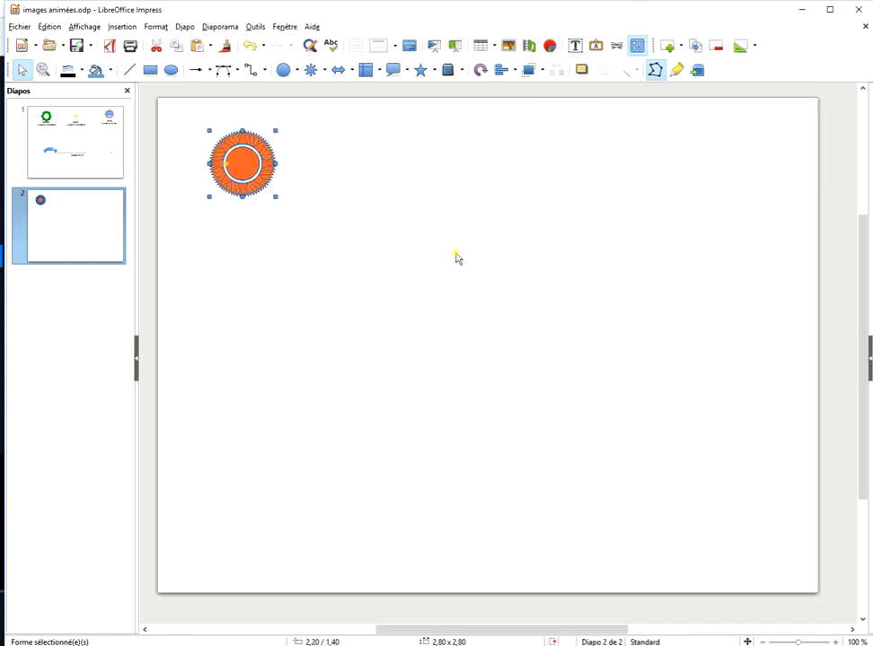
{"action": "left_click", "coordinate": [398, 238]}
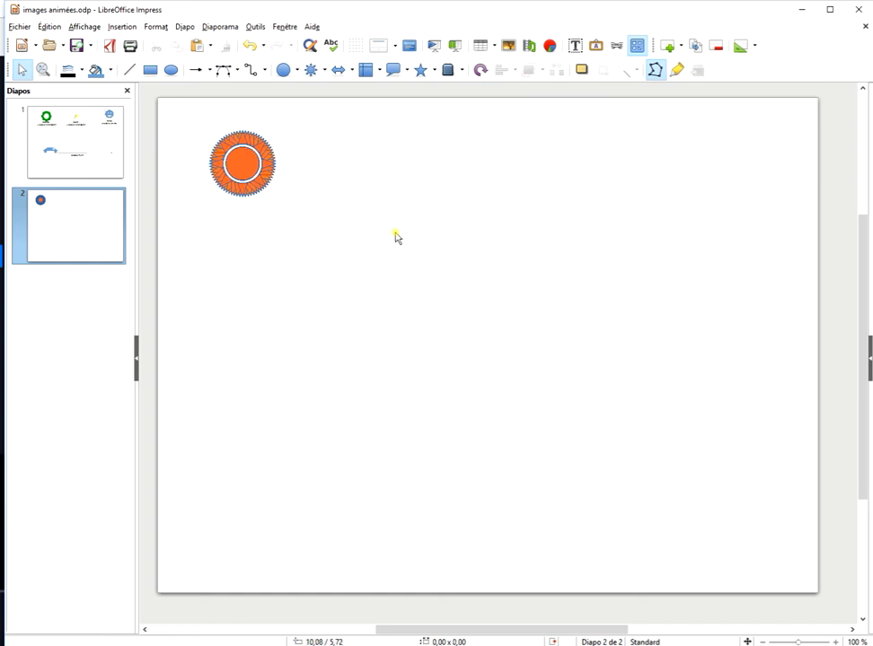
Start inserting an animated image and select all 37 stacked sun shapes on slide 2
{"action": "left_click", "coordinate": [123, 27]}
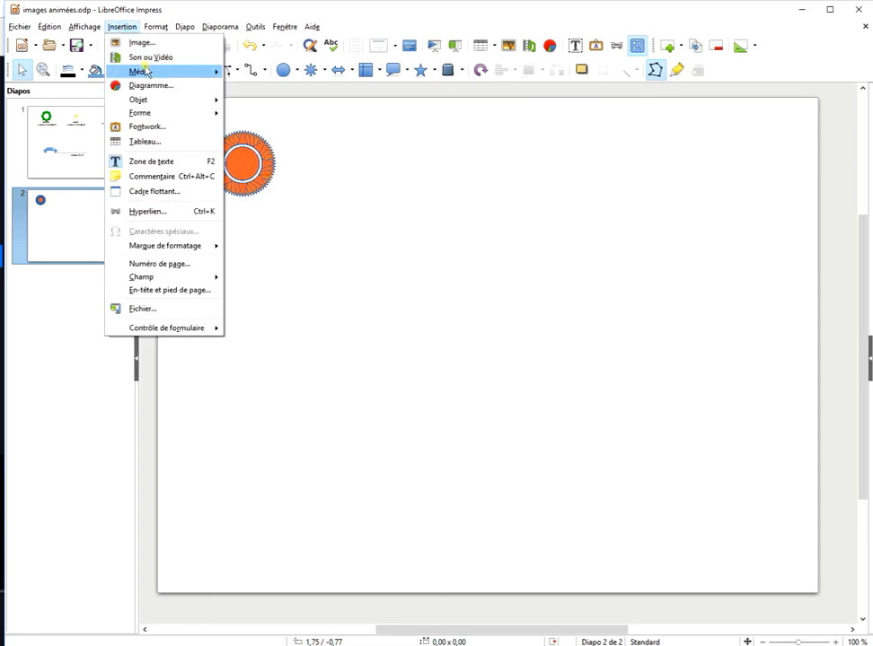
{"action": "mouse_move", "coordinate": [145, 71]}
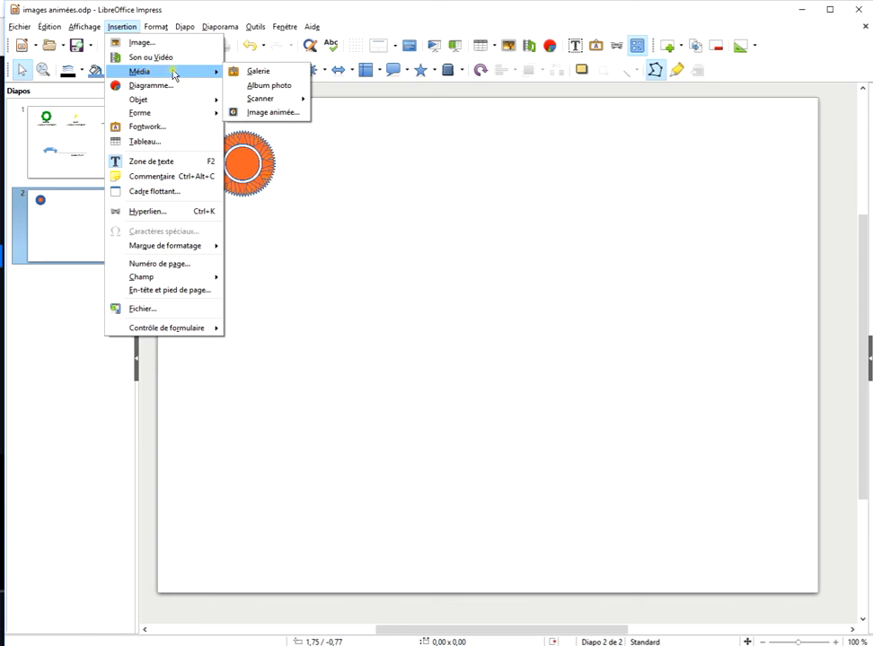
{"action": "left_click", "coordinate": [271, 112]}
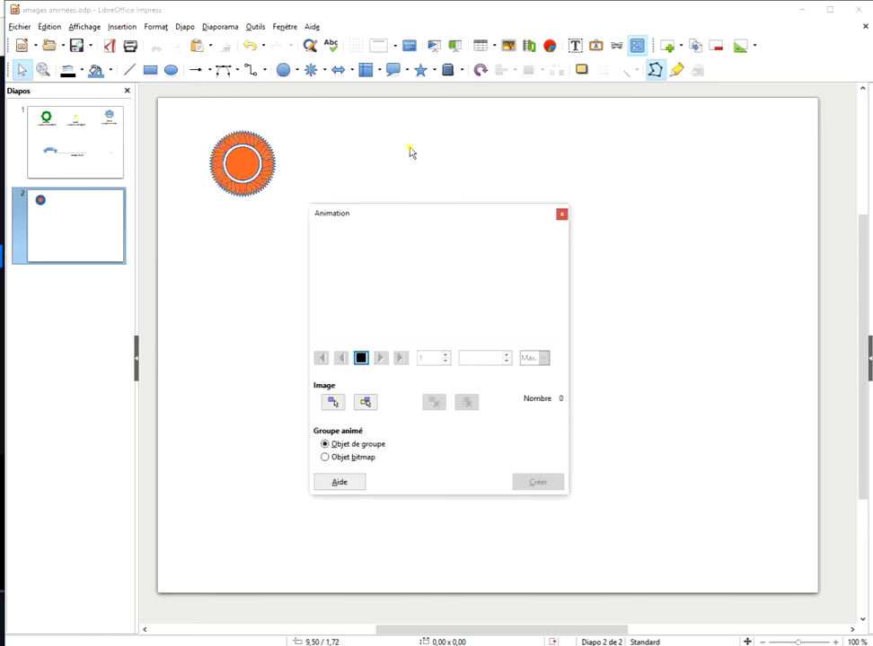
{"action": "left_click_drag", "start_coordinate": [409, 220], "coordinate": [602, 170]}
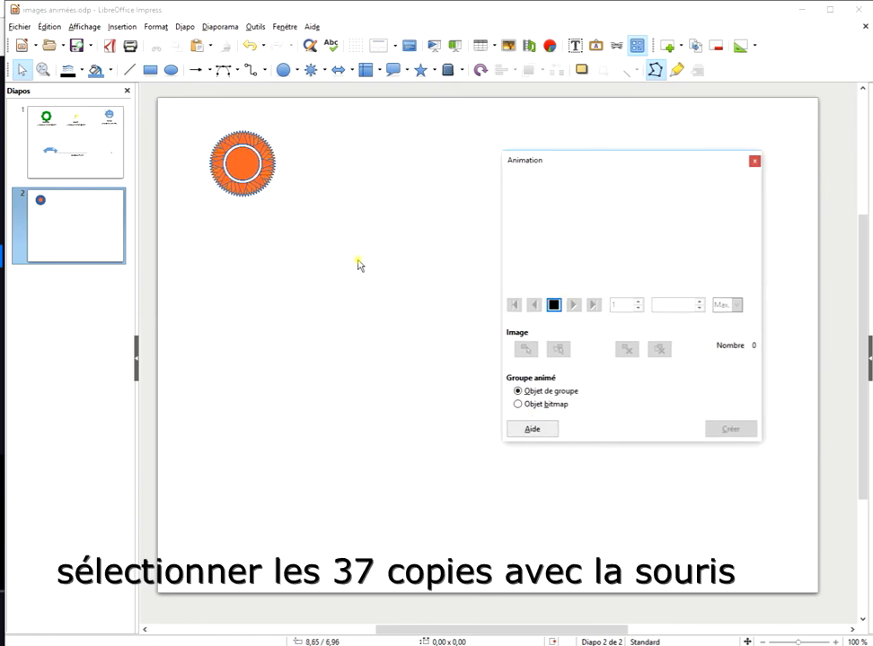
{"action": "left_click", "coordinate": [220, 144]}
{"action": "left_click_drag", "start_coordinate": [183, 114], "coordinate": [322, 243]}
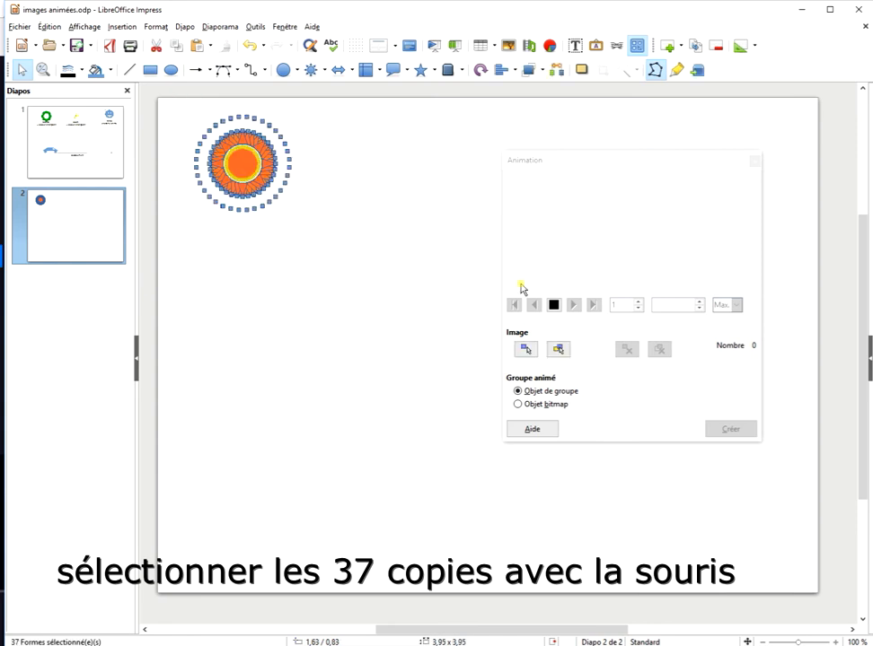
Create a bitmap-object animation using each selected sun as a separate frame, and close the Animation dialog
{"action": "left_click", "coordinate": [544, 406]}
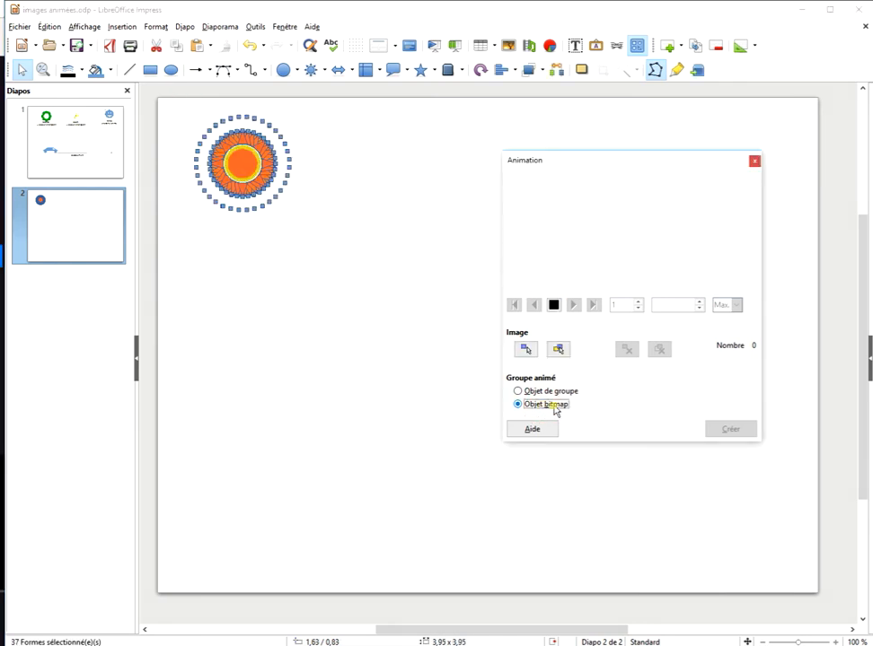
{"action": "left_click", "coordinate": [558, 351]}
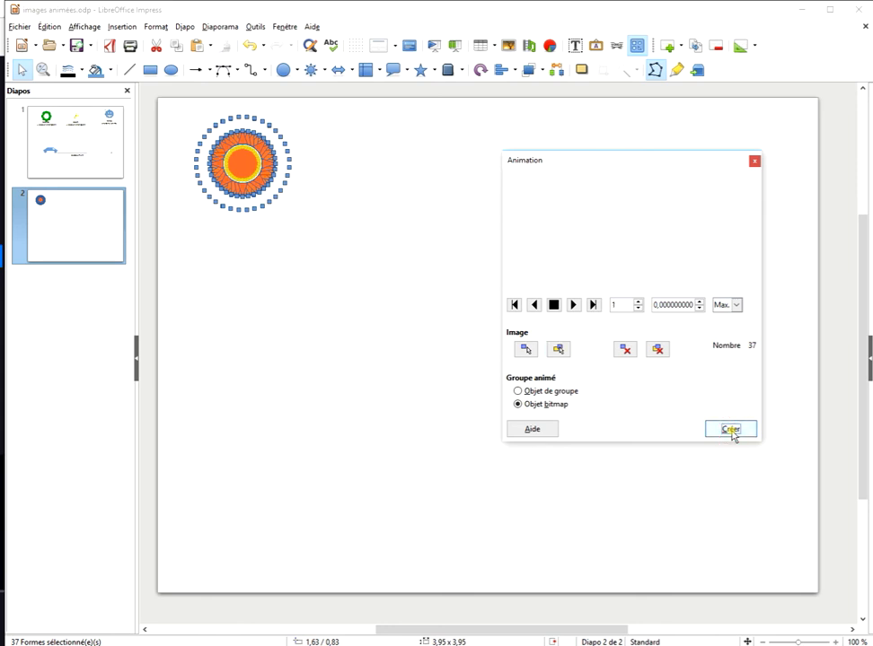
{"action": "left_click", "coordinate": [731, 430]}
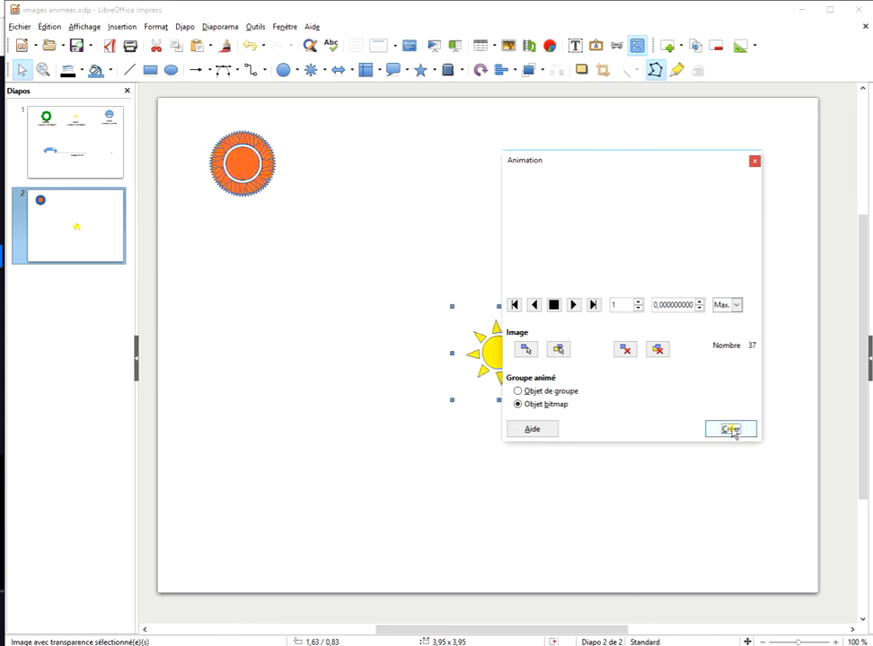
{"action": "left_click", "coordinate": [755, 162]}
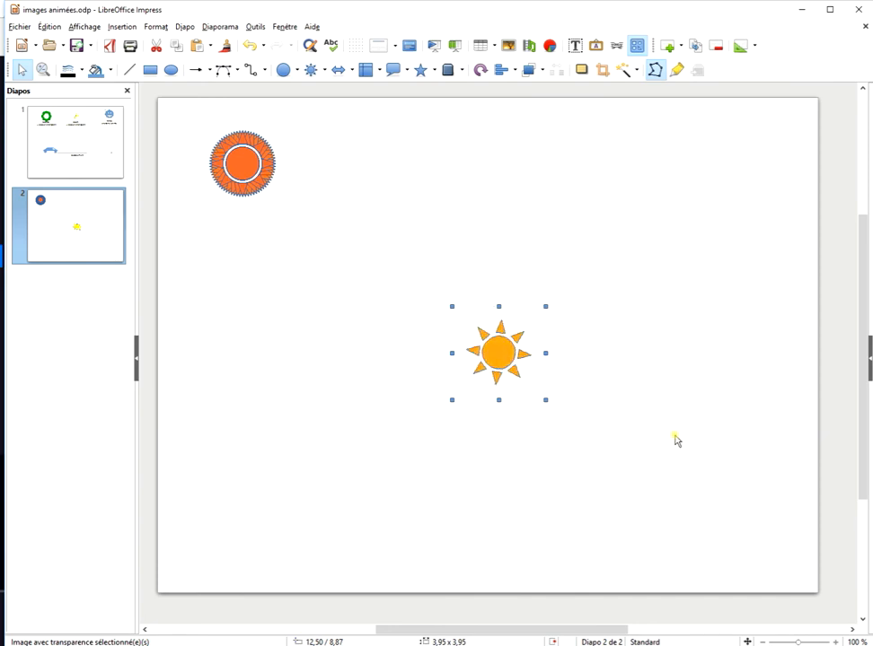
Save the animated sun image in GIF format as "soleil" in the impress folder
{"action": "right_click", "coordinate": [494, 353]}
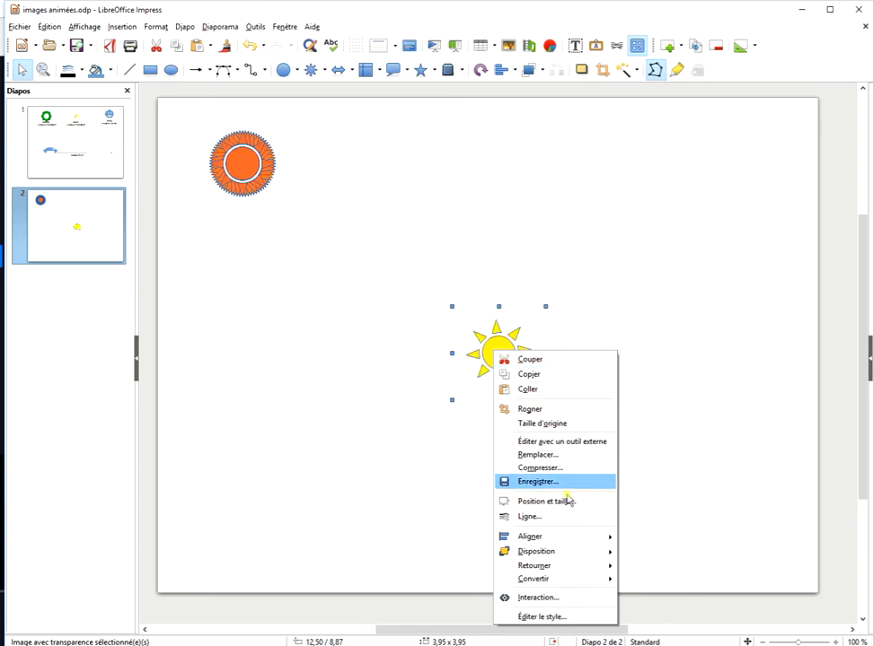
{"action": "left_click", "coordinate": [576, 487]}
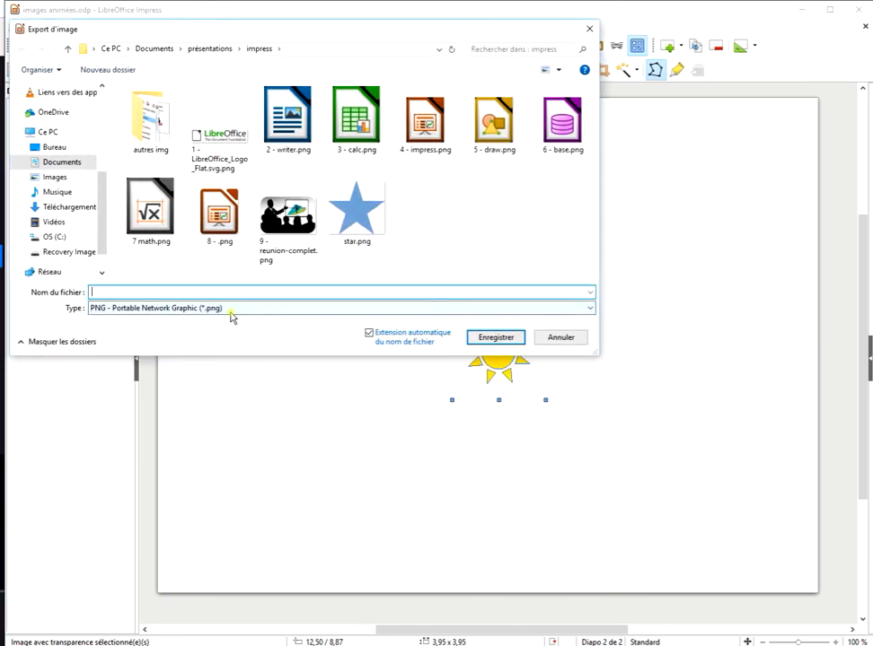
{"action": "left_click", "coordinate": [230, 311]}
{"action": "left_click", "coordinate": [180, 297]}
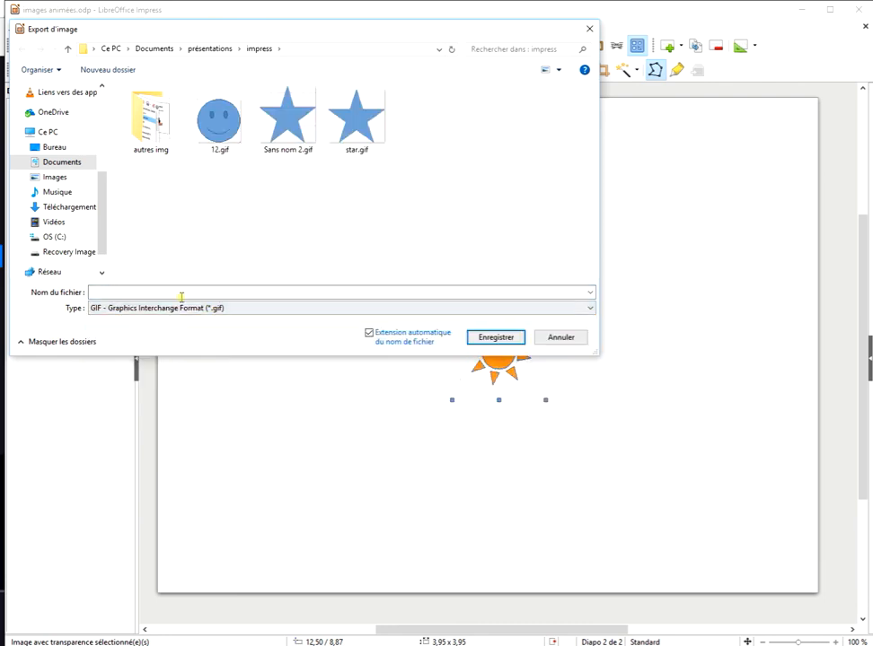
{"action": "left_click", "coordinate": [180, 296]}
{"action": "type", "text": "soleil"}
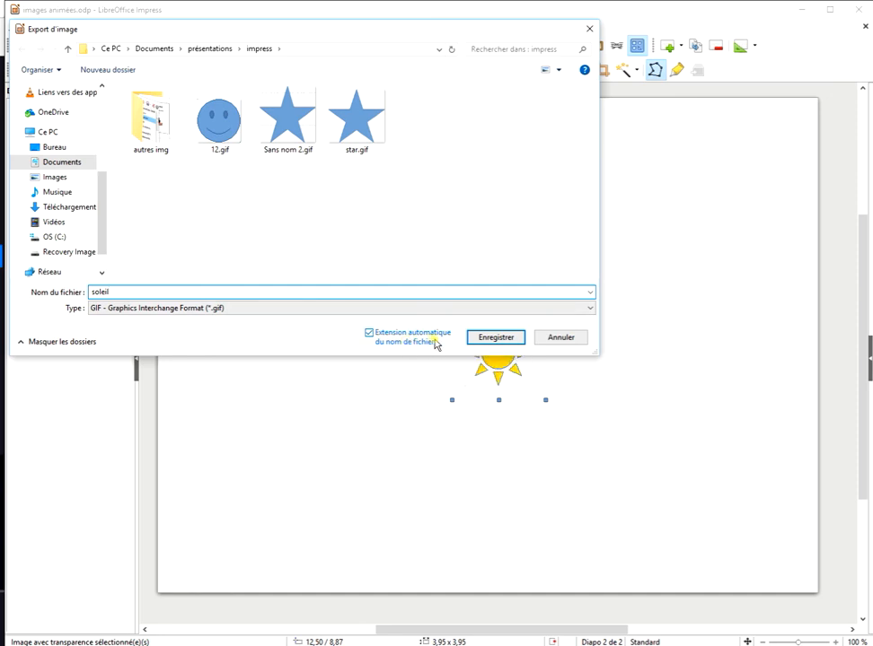
{"action": "left_click", "coordinate": [496, 337]}
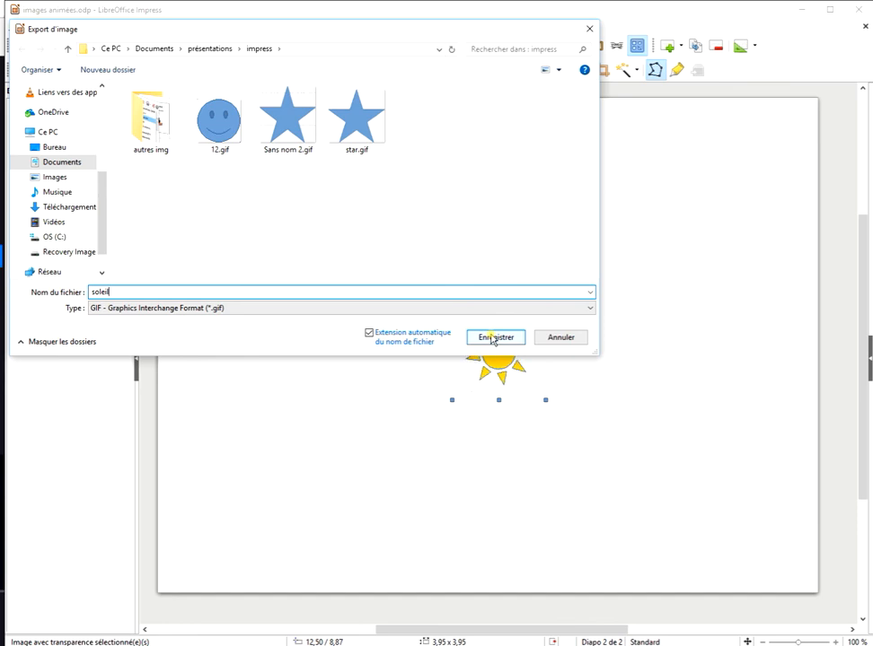
{"action": "left_click", "coordinate": [492, 338]}
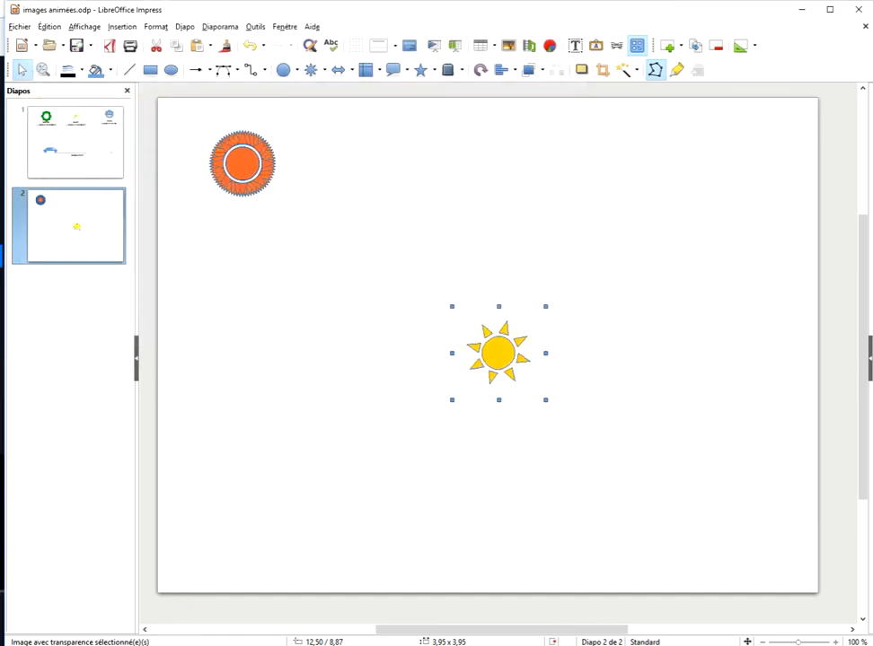
Switch to File Explorer and open soleil.gif from the impress folder in Internet Explorer to preview the animation
{"action": "key", "text": "alt+Tab"}
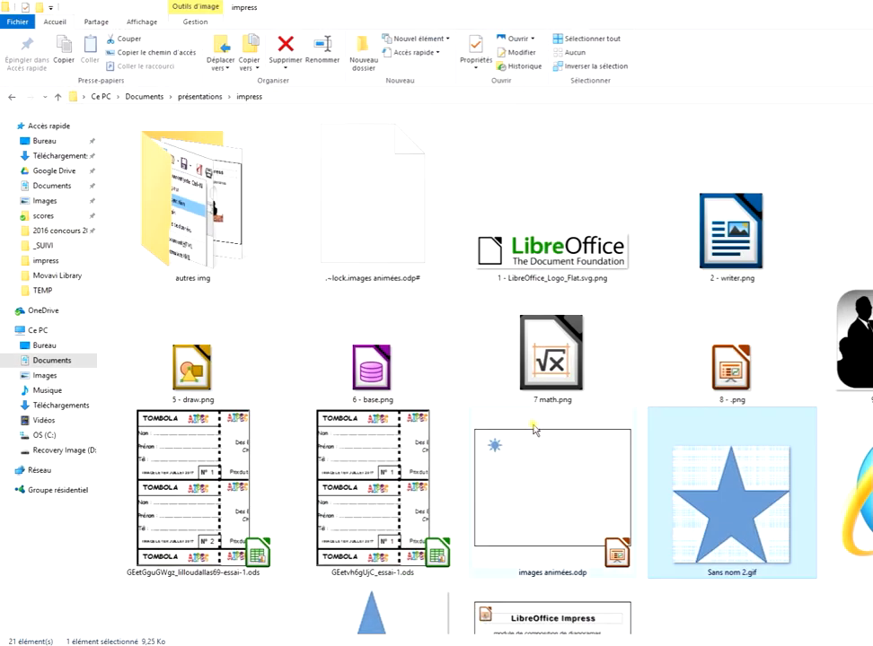
{"action": "scroll", "coordinate": [530, 415], "scroll_direction": "down", "scroll_amount": 1}
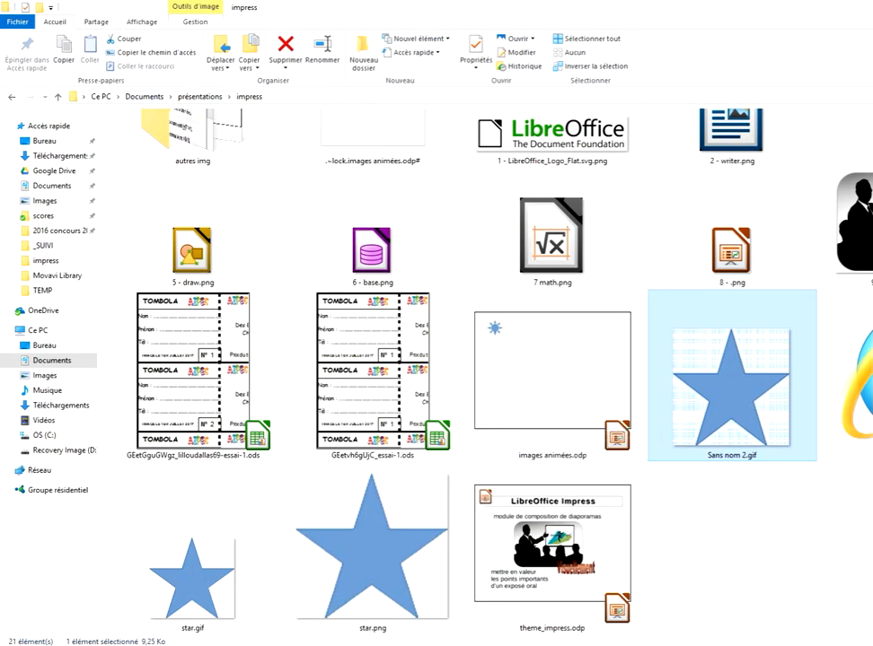
{"action": "key", "text": "super+Down"}
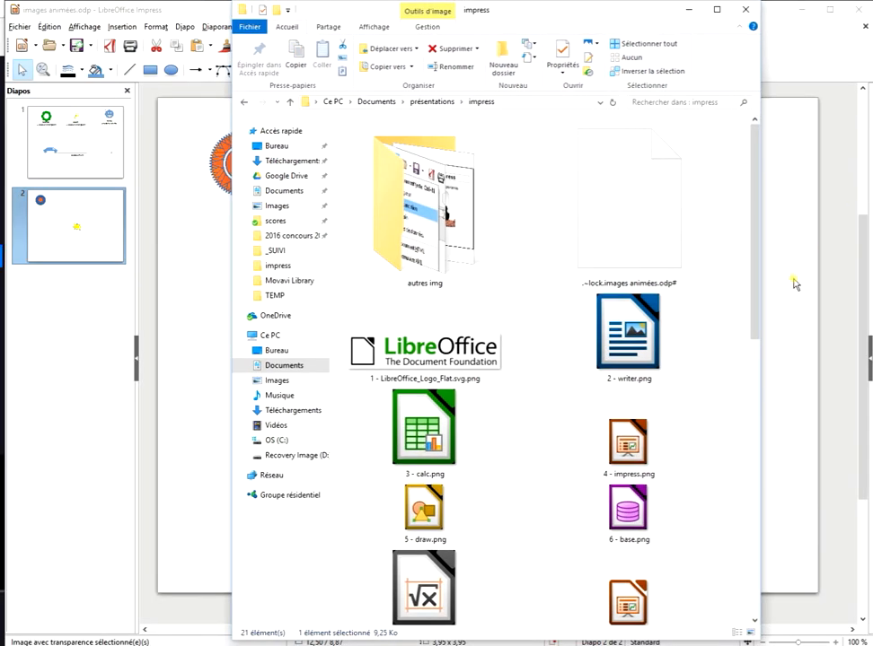
{"action": "scroll", "coordinate": [650, 308], "scroll_direction": "down", "scroll_amount": 10}
{"action": "right_click", "coordinate": [636, 244]}
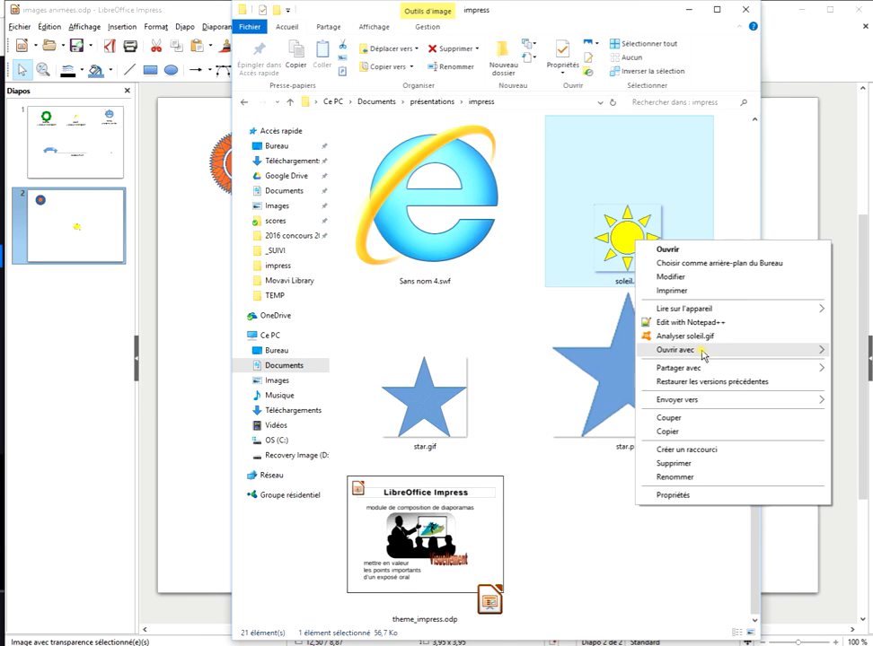
{"action": "mouse_move", "coordinate": [703, 351]}
{"action": "left_click", "coordinate": [857, 362]}
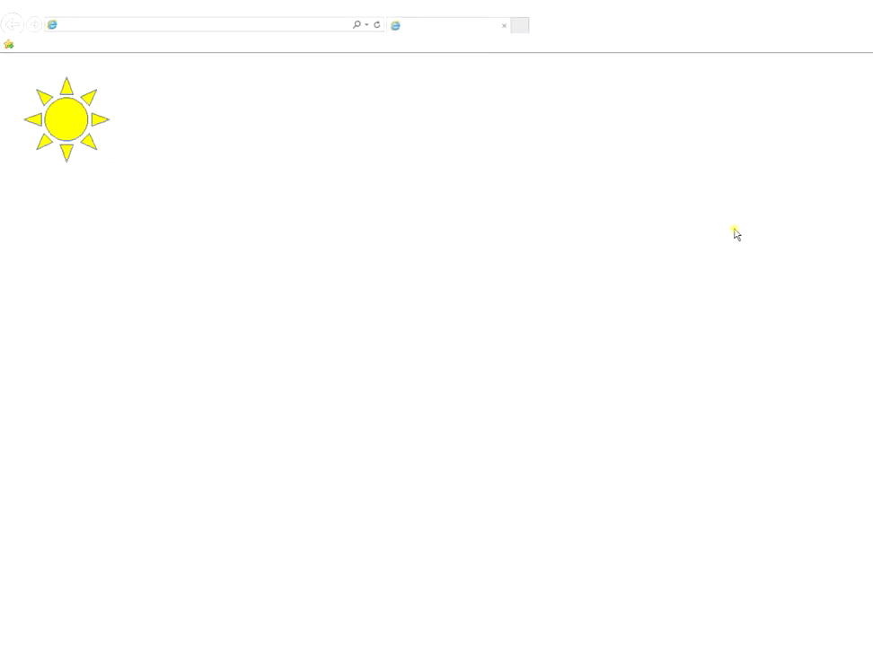